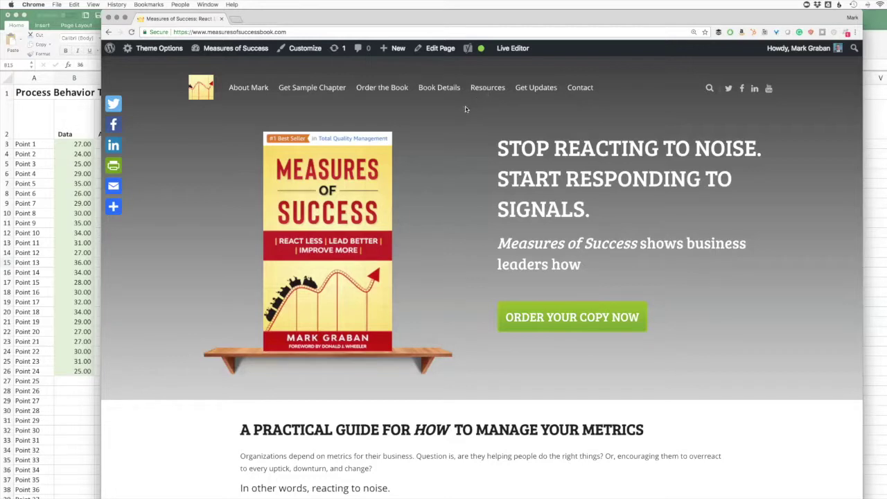
# Open the website's Templates & More page and look through the Process Behavior Chart template and quick reference downloads.
pyautogui.moveTo(487, 90)
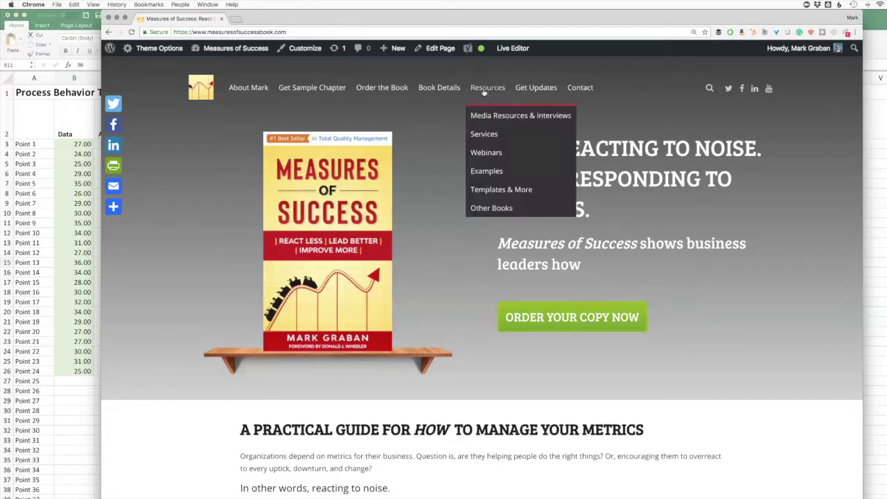
pyautogui.click(498, 190)
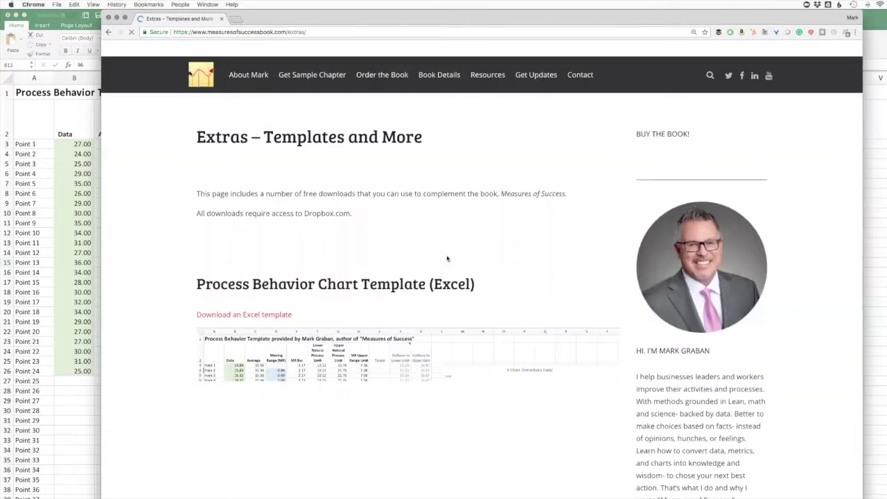
pyautogui.scroll(-5, 446, 256)
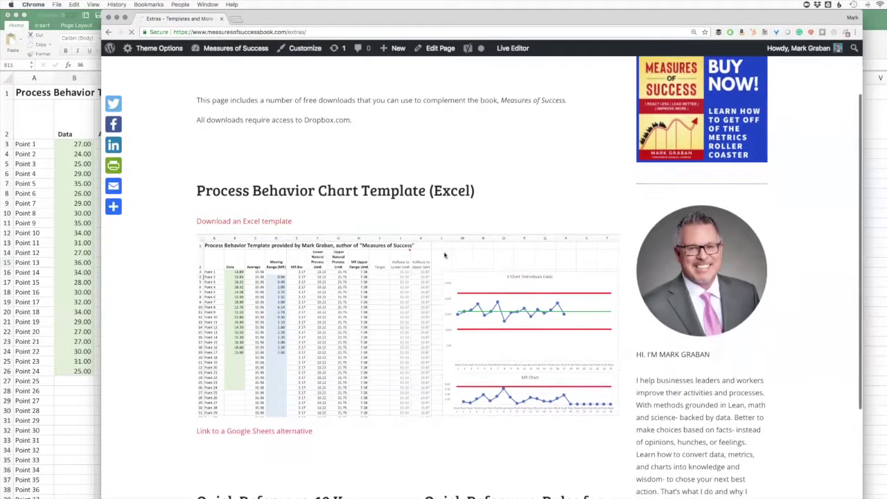
pyautogui.scroll(-6, 445, 255)
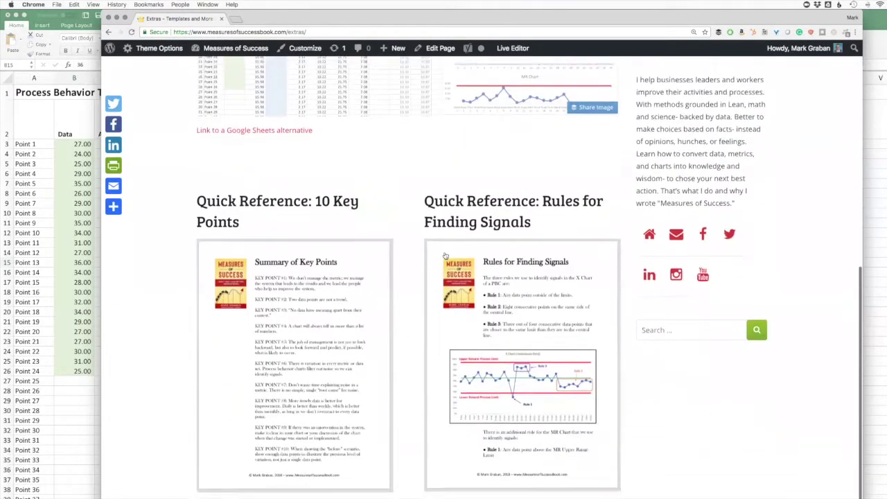
pyautogui.scroll(5, 445, 256)
pyautogui.scroll(2, 445, 256)
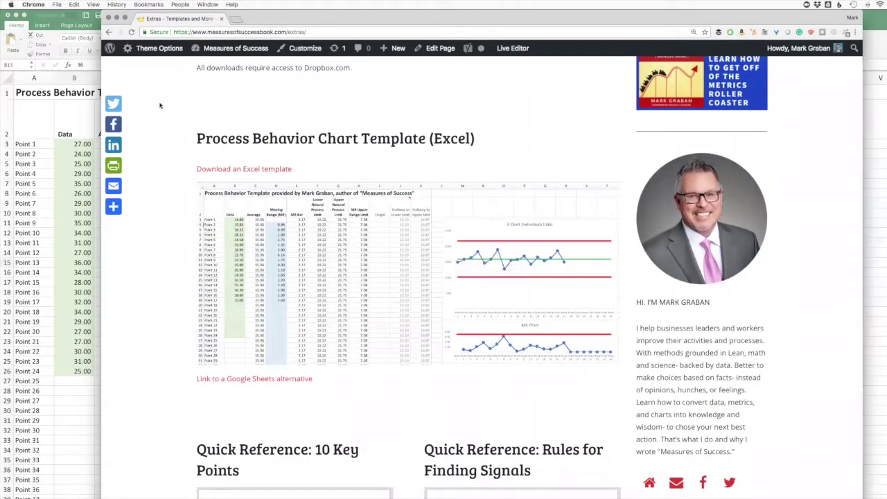
# Switch to the PBC Template workbook in Excel and examine the Data values, point labels and X Chart points.
pyautogui.click(37, 122)
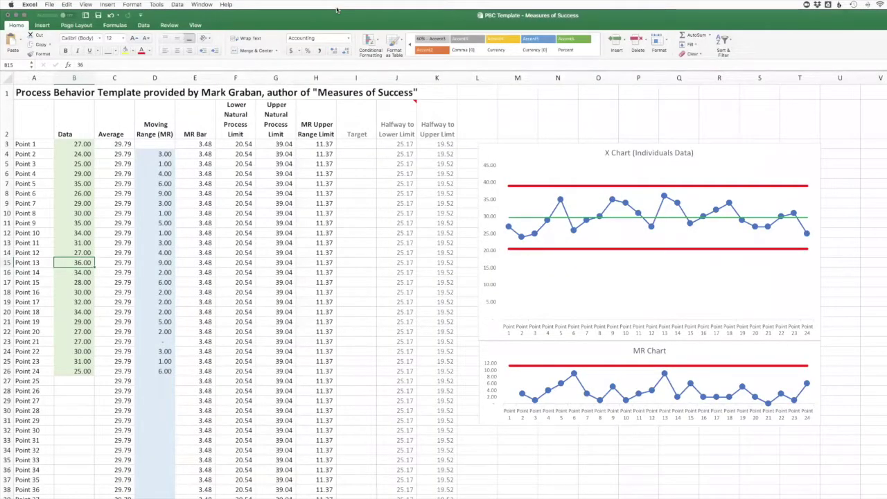
pyautogui.moveTo(338, 20); pyautogui.dragTo(345, 20)
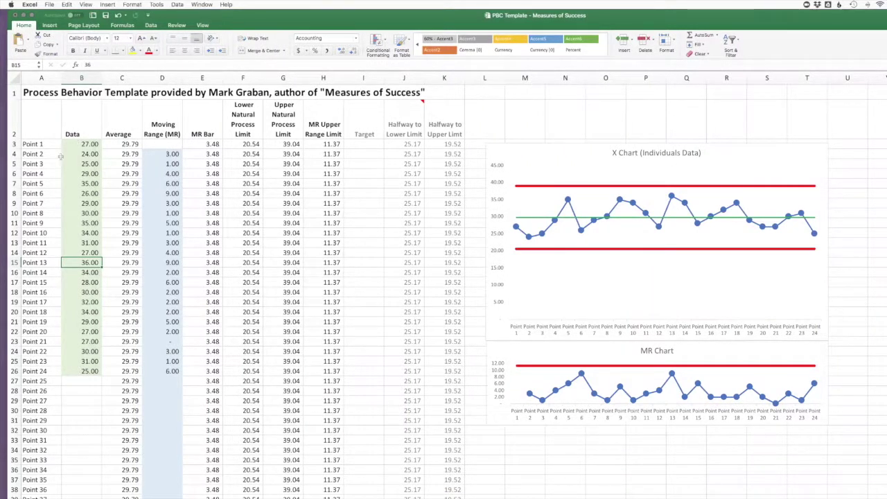
pyautogui.moveTo(81, 145); pyautogui.dragTo(97, 371)
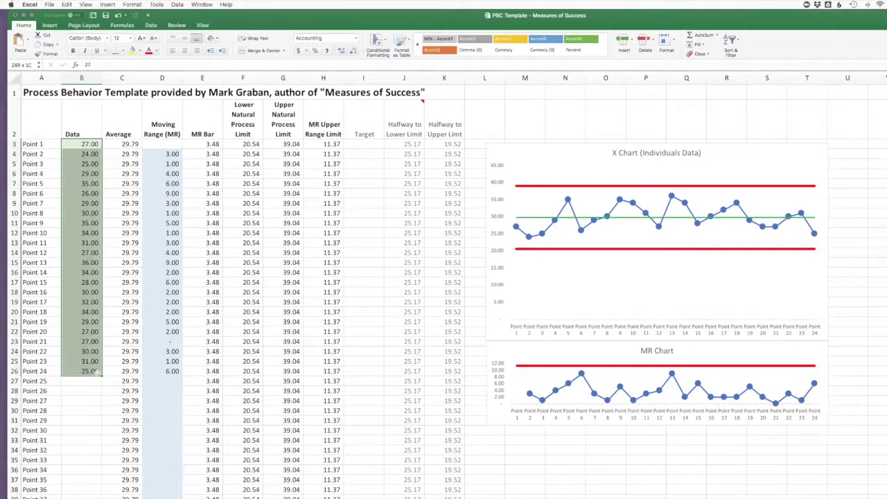
pyautogui.click(38, 144)
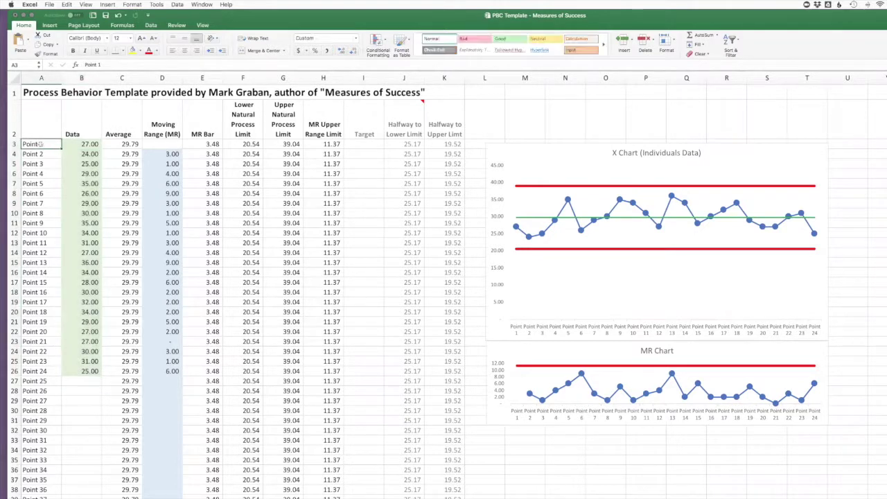
pyautogui.click(43, 154)
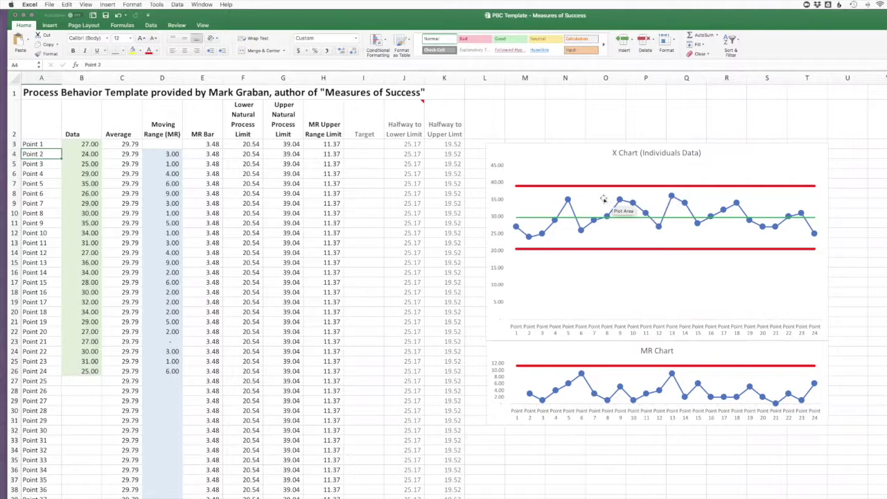
pyautogui.moveTo(557, 187)
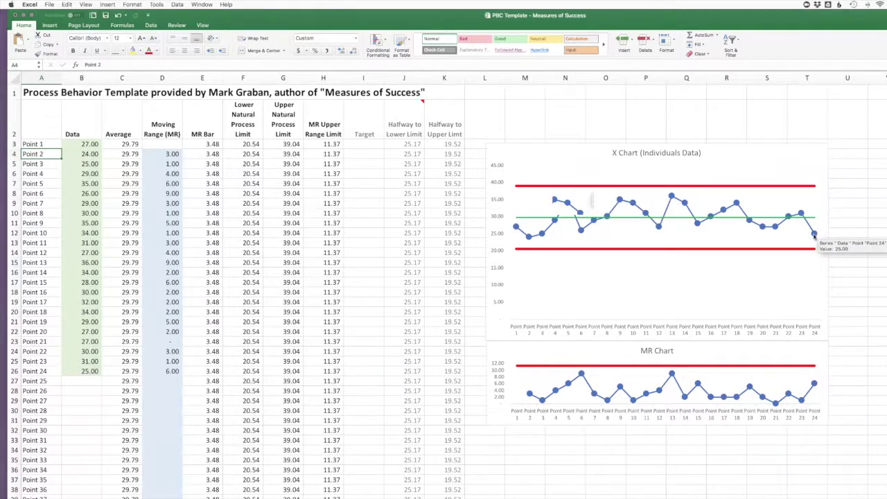
# Fill the Point 46 row, columns A to K, down to about row 62.
pyautogui.scroll(-5, 211, 308)
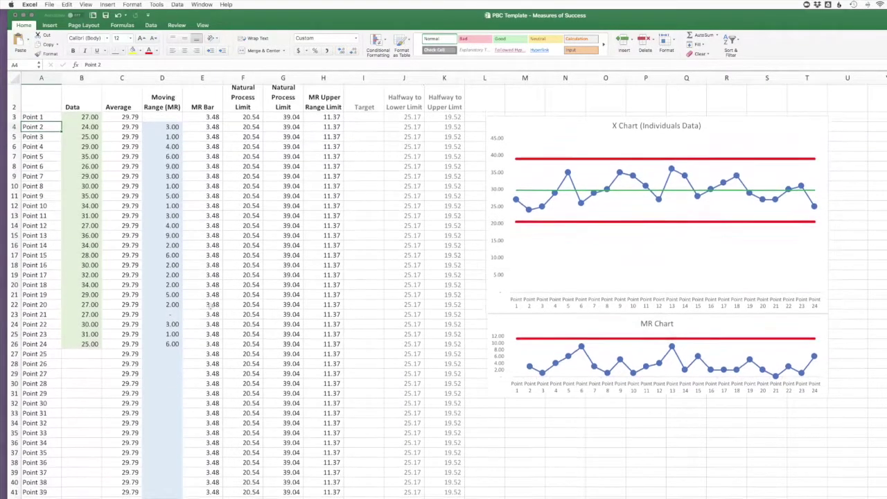
pyautogui.scroll(-1, 212, 308)
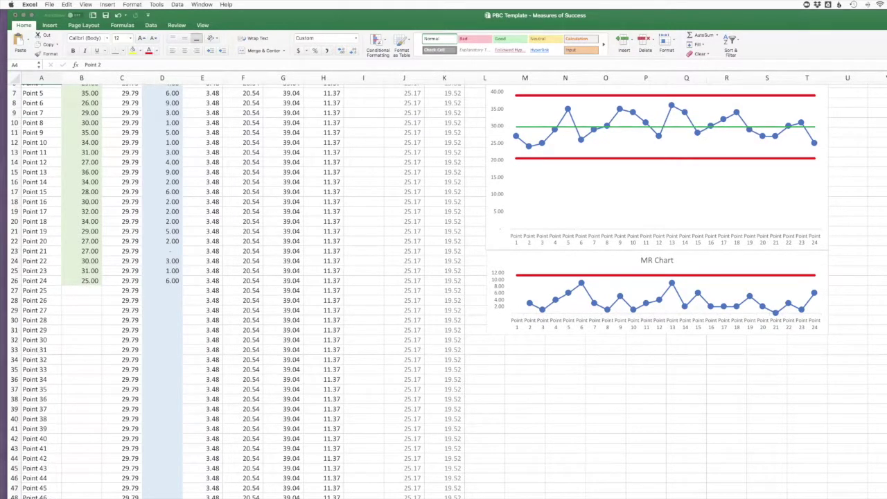
pyautogui.moveTo(34, 497); pyautogui.dragTo(447, 496)
pyautogui.scroll(-7, 455, 471)
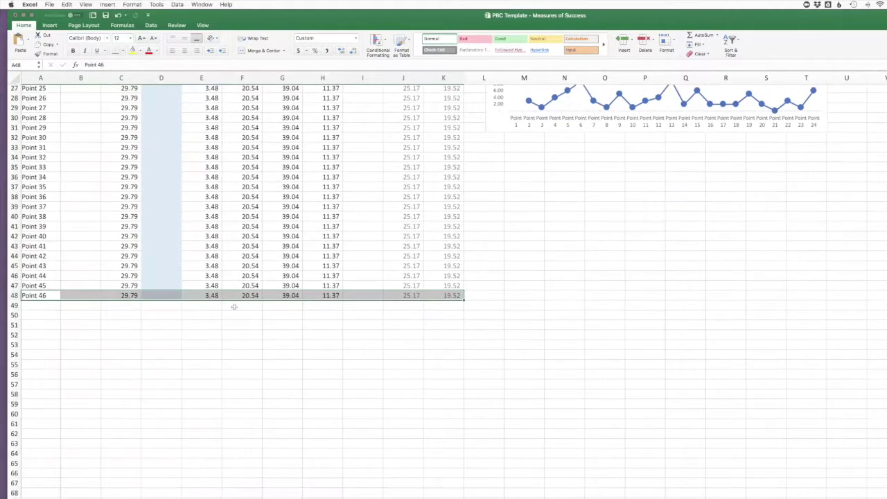
pyautogui.moveTo(463, 298); pyautogui.dragTo(438, 437)
pyautogui.scroll(9, 320, 327)
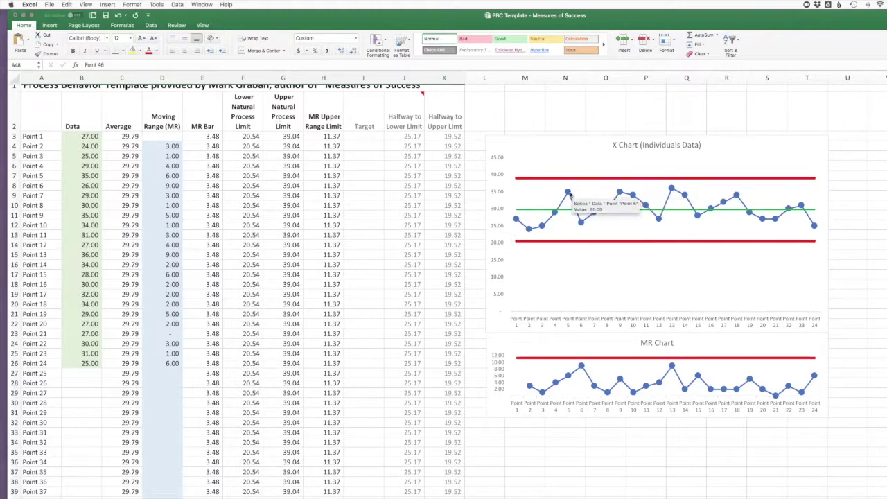
# Extend the X Chart's Data series, both its values and point labels, through row 34 (Point 32).
pyautogui.click(570, 194)
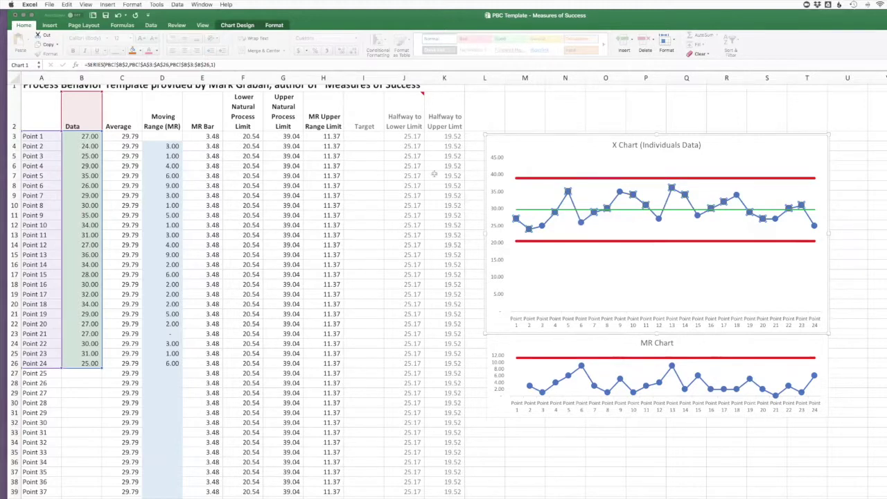
pyautogui.moveTo(568, 194)
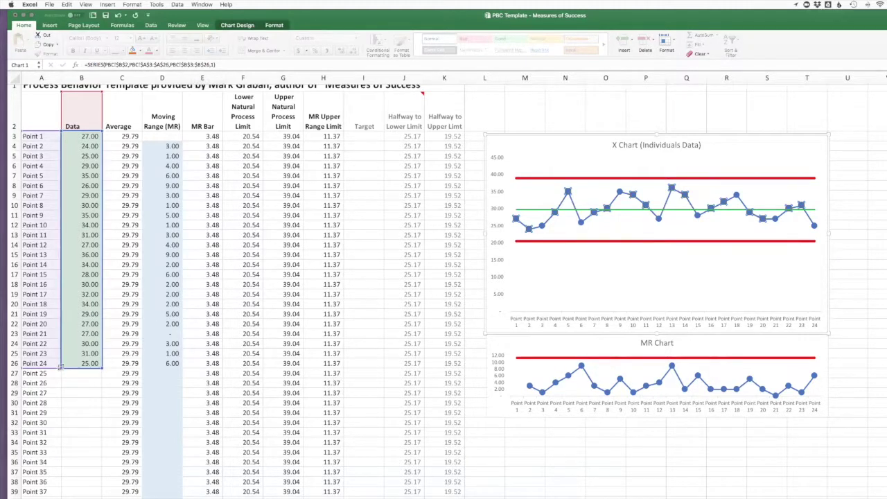
pyautogui.moveTo(61, 368); pyautogui.dragTo(57, 445)
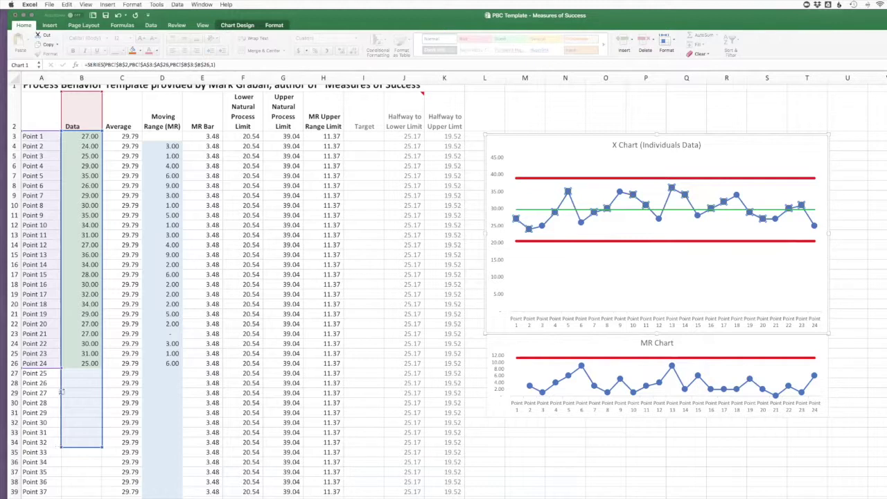
pyautogui.moveTo(60, 368); pyautogui.dragTo(59, 447)
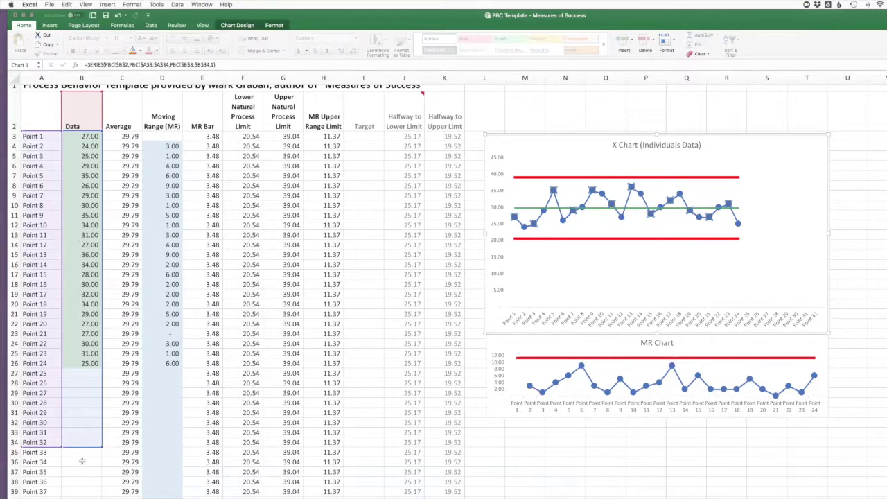
# Enter 36 as a trial Data value for Point 25, check it on the X Chart, and clear it.
pyautogui.click(131, 373)
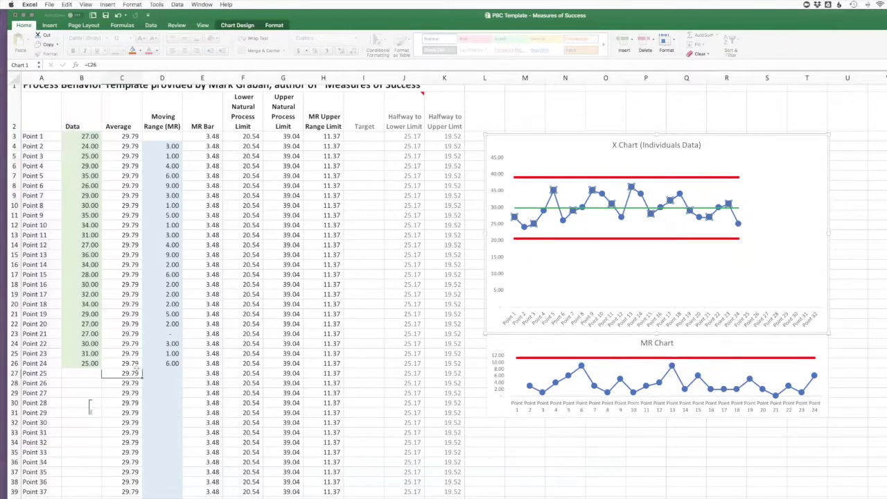
pyautogui.click(81, 373)
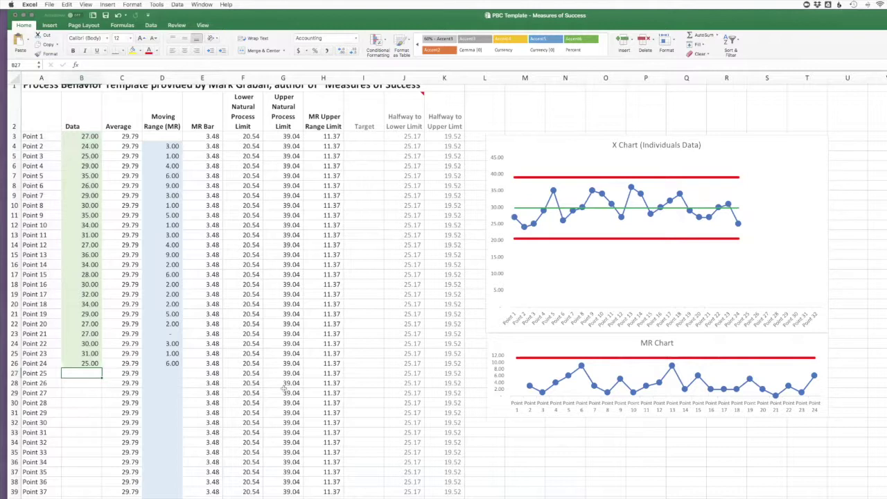
pyautogui.write('36')
pyautogui.press('Return')
pyautogui.moveTo(748, 188)
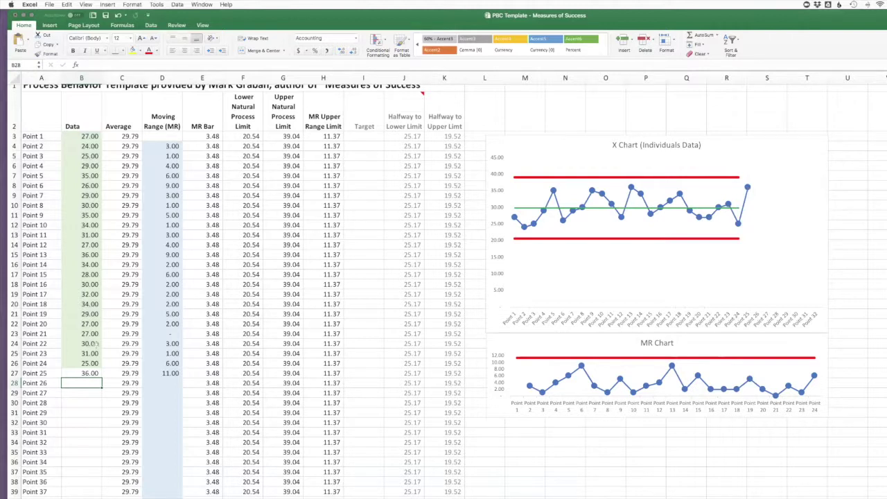
pyautogui.click(75, 372)
pyautogui.press('Delete')
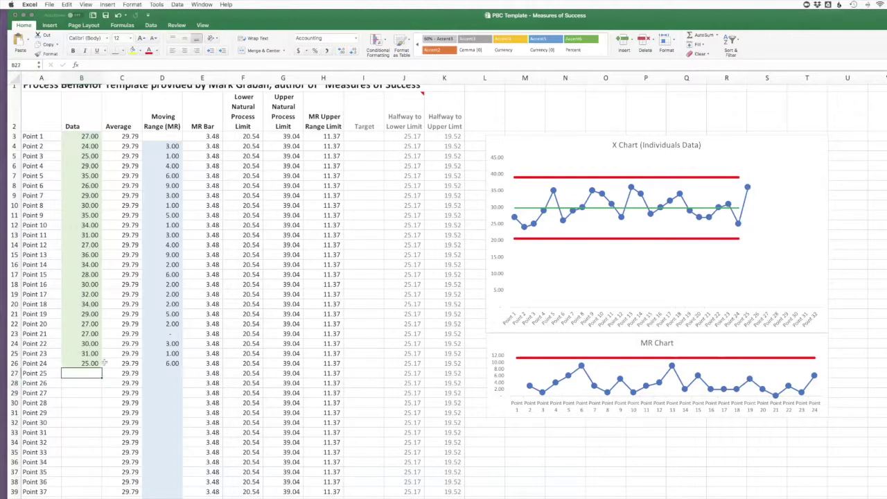
# Extend the X Chart's Average series through row 34 by changing its values range to $C$3:$C$34 in the series formula.
pyautogui.click(602, 212)
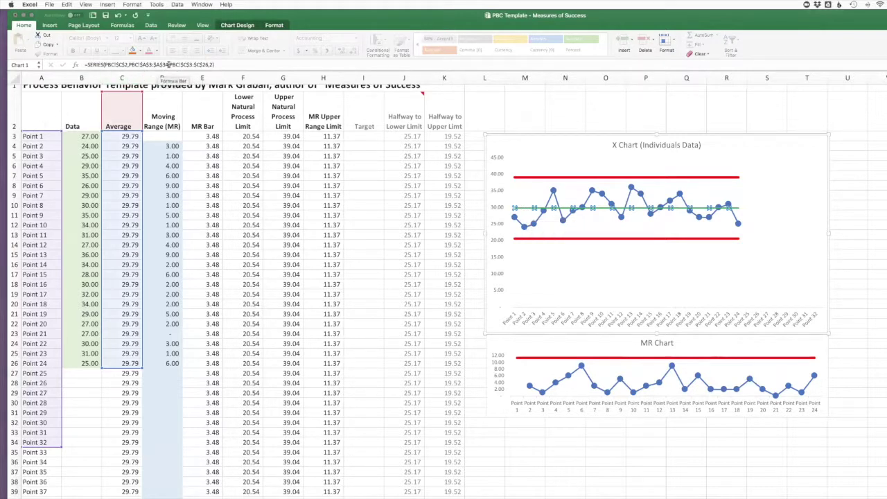
pyautogui.click(209, 65)
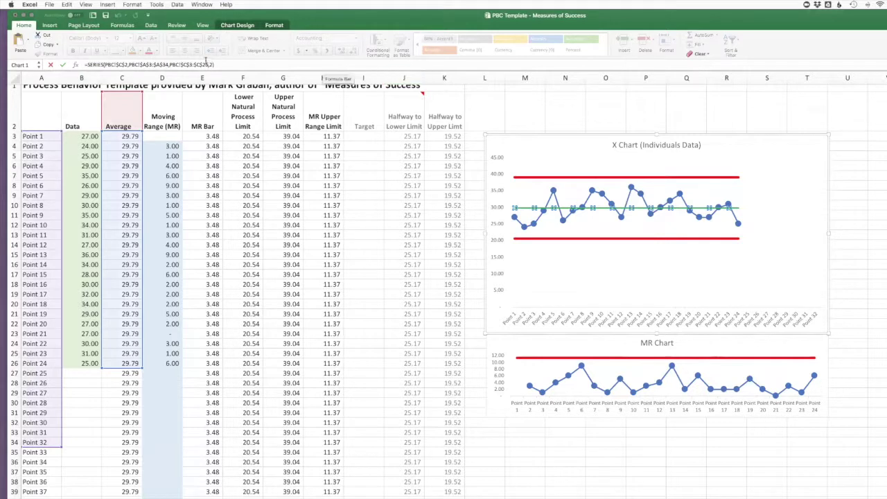
pyautogui.press('BackSpace')
pyautogui.press('BackSpace')
pyautogui.press('BackSpace')
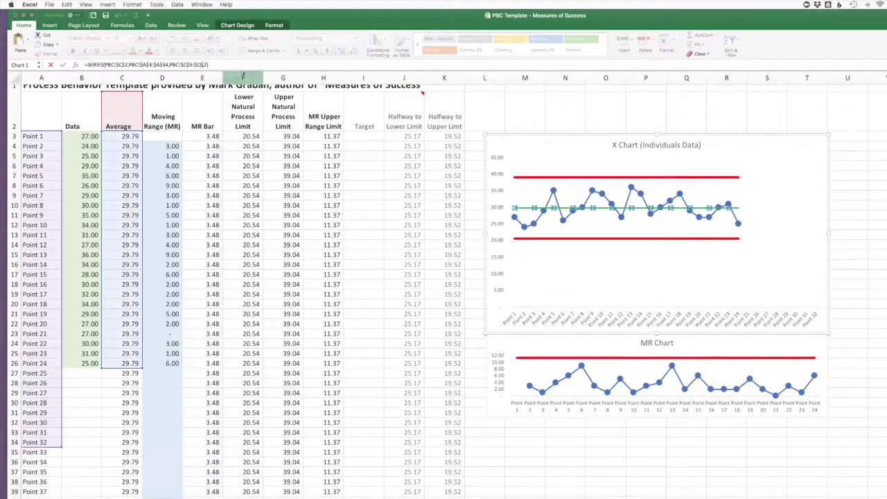
pyautogui.write('34,')
pyautogui.press('Return')
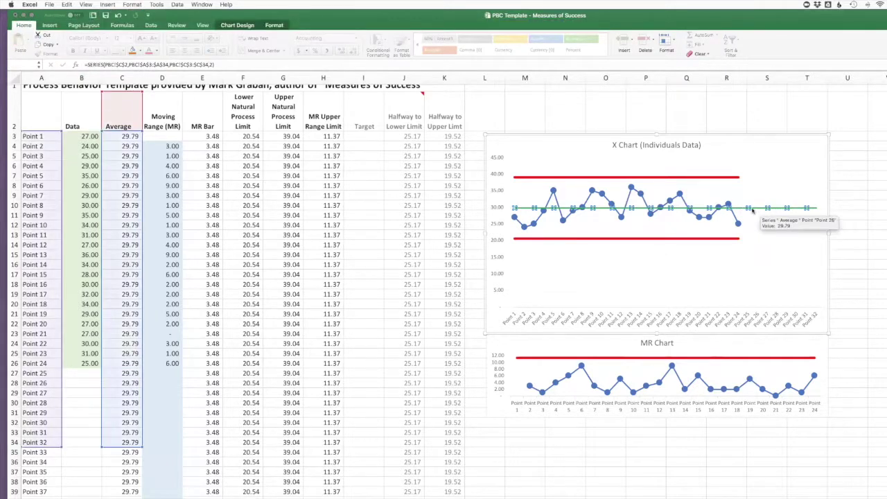
# Extend the X Chart's Upper Natural Process Limit series through row 34 by resizing its highlighted worksheet range.
pyautogui.click(719, 178)
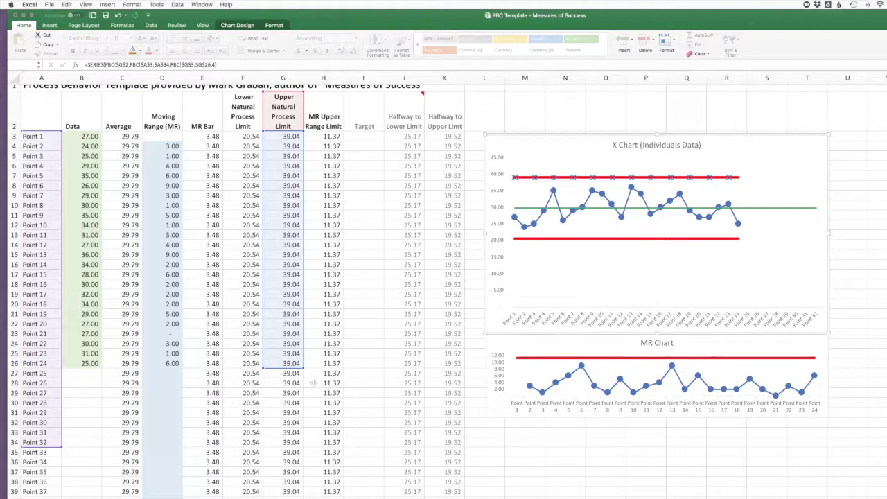
pyautogui.moveTo(303, 368); pyautogui.dragTo(303, 450)
pyautogui.click(366, 452)
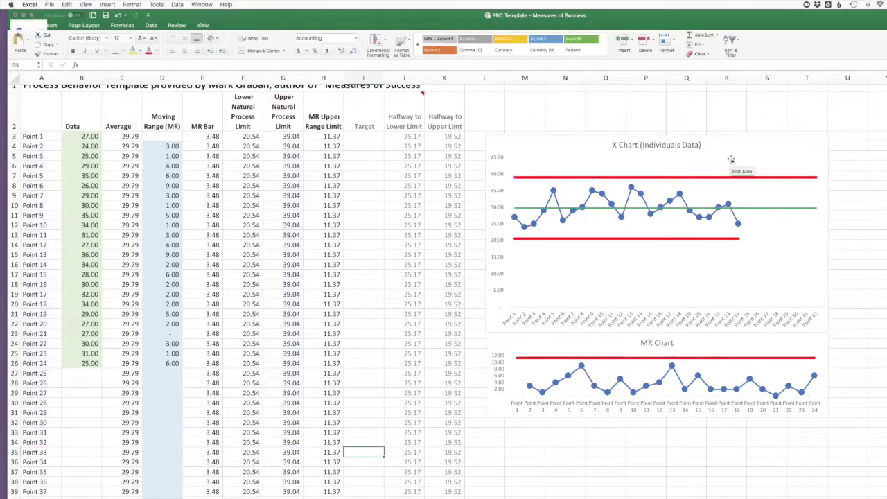
# Extend the X Chart's Lower Natural Process Limit series by changing its values range to $F$3:$F$34, and deselect the chart.
pyautogui.click(693, 238)
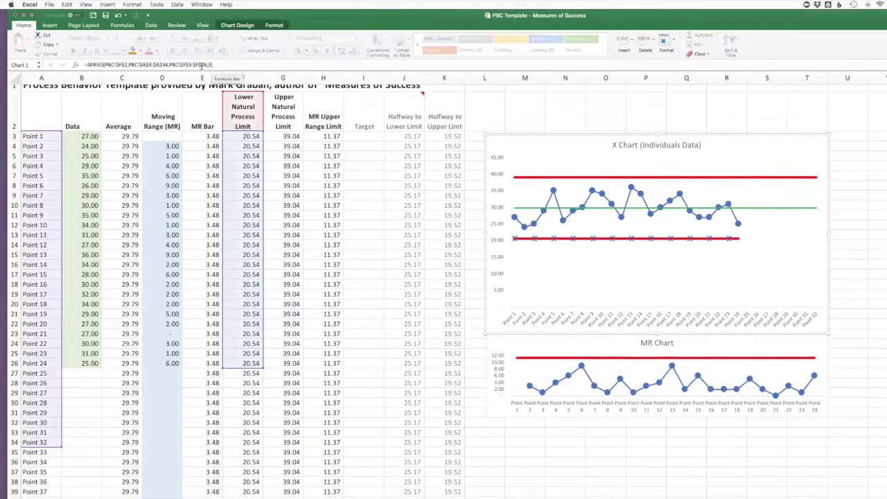
pyautogui.click(208, 64)
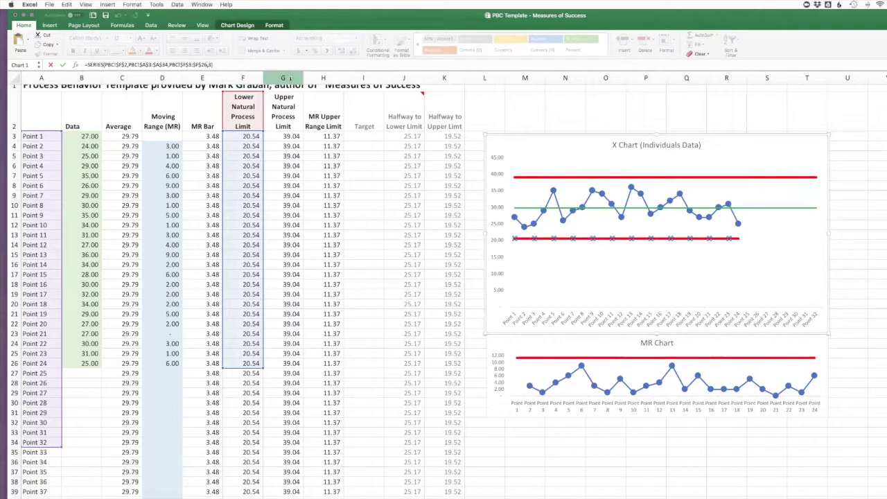
pyautogui.press('BackSpace')
pyautogui.press('BackSpace')
pyautogui.write('34')
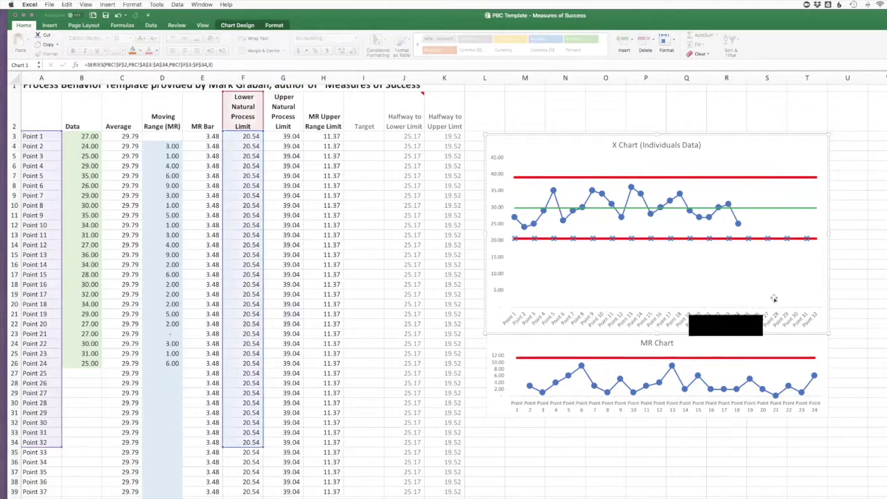
pyautogui.click(866, 265)
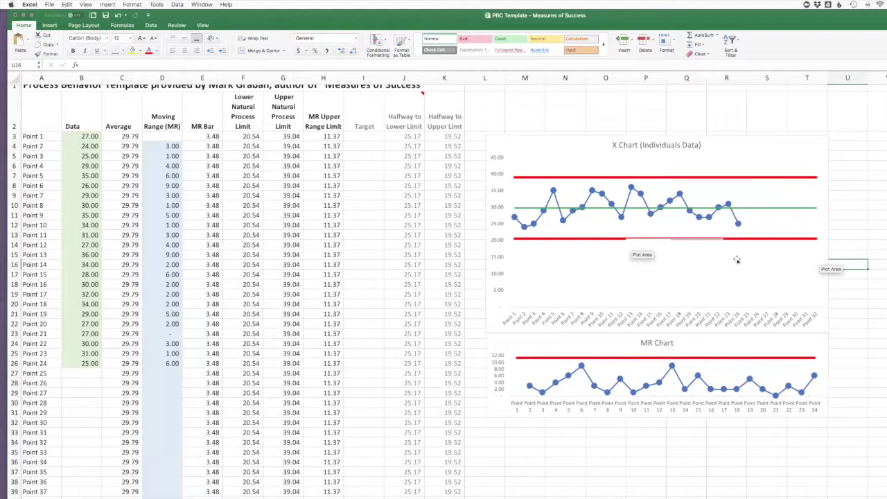
# Switch to Chrome and open the Measures of Success website's Contact page.
pyautogui.press('super+Tab')
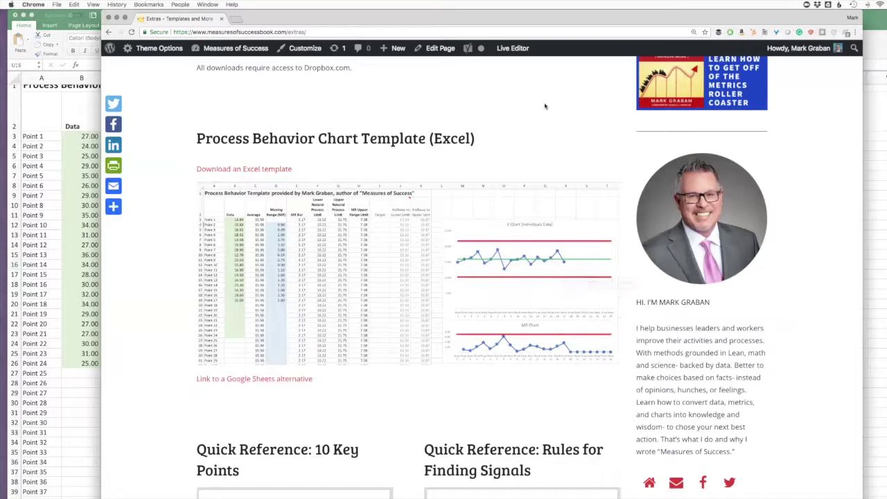
pyautogui.scroll(3, 537, 97)
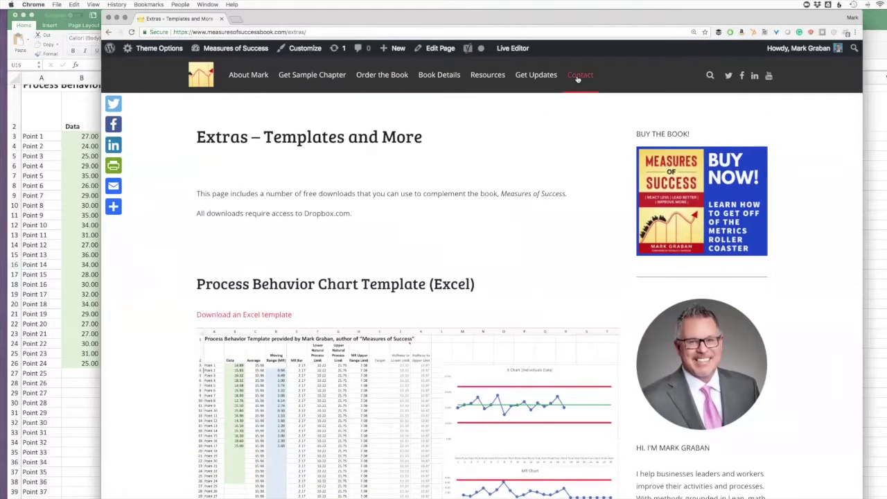
pyautogui.click(577, 77)
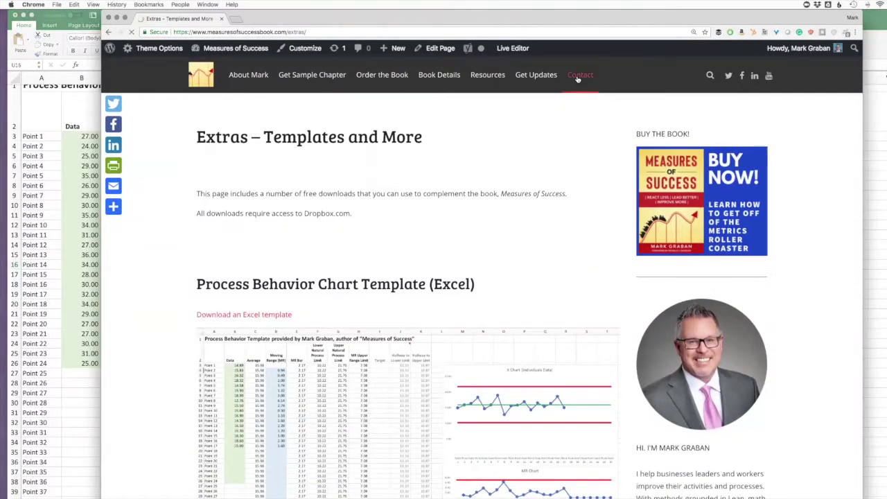